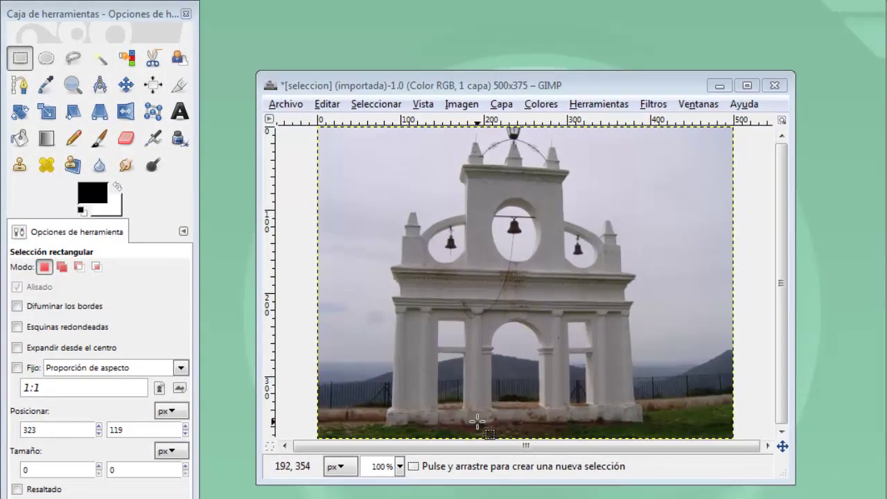
# Step: Switch on Quick Mask so the bell-arch photo is tinted red
pyautogui.click(269, 447)
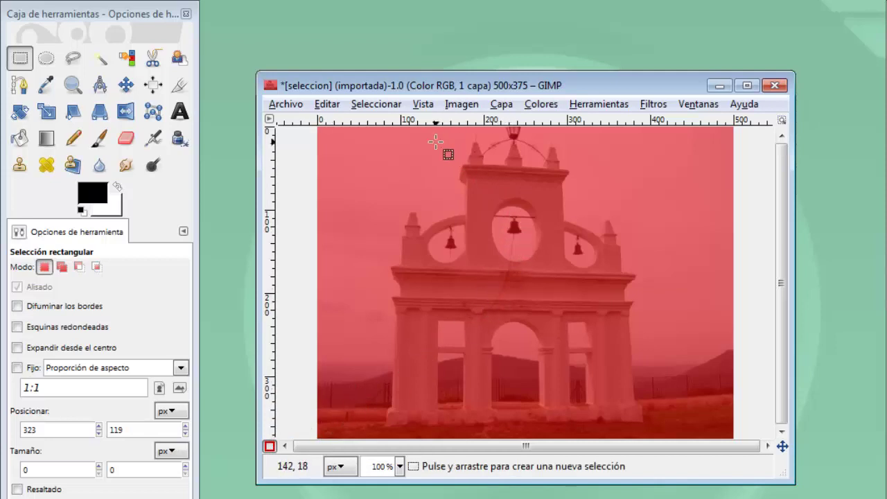
# Step: Confirm Activar máscara rápida in the Seleccionar menu and select the Eraser tool
pyautogui.click(376, 104)
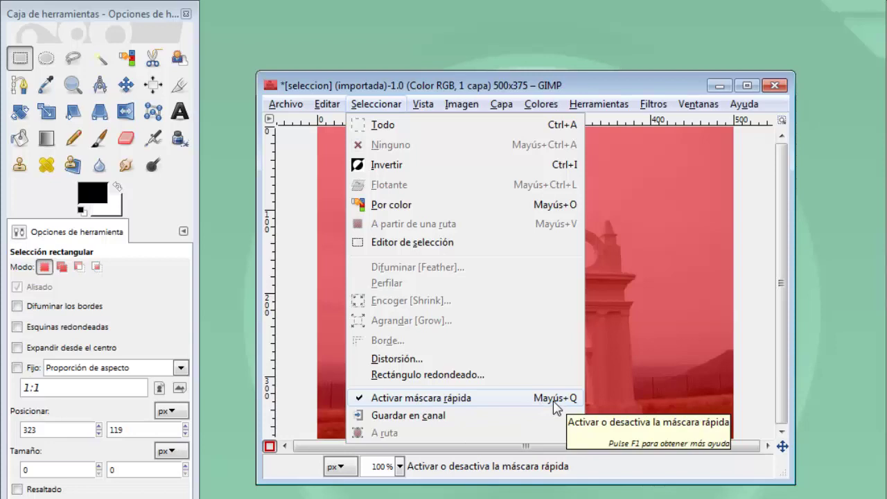
pyautogui.click(631, 92)
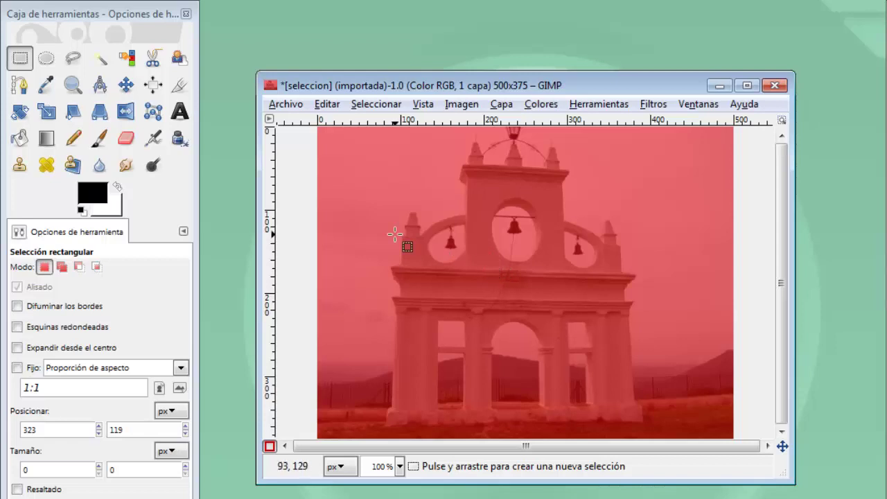
pyautogui.click(126, 140)
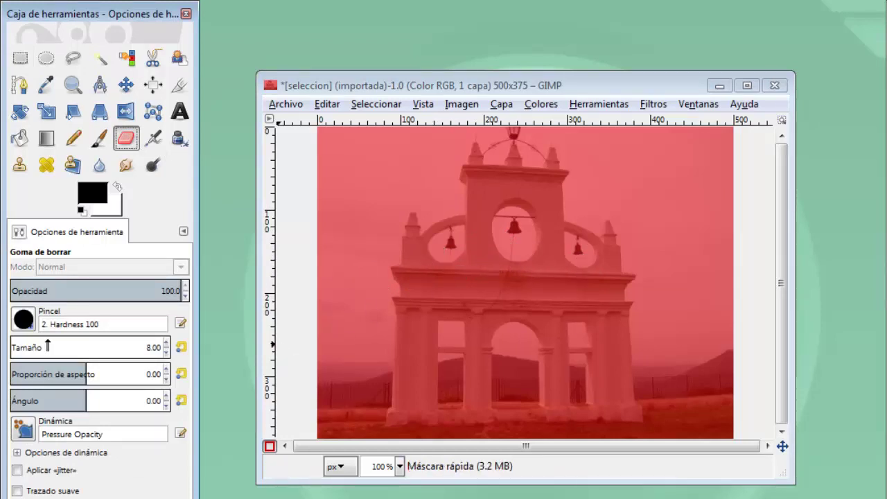
# Step: Set the Eraser to size 25 and clear the central, left and right bell openings
pyautogui.click(166, 348)
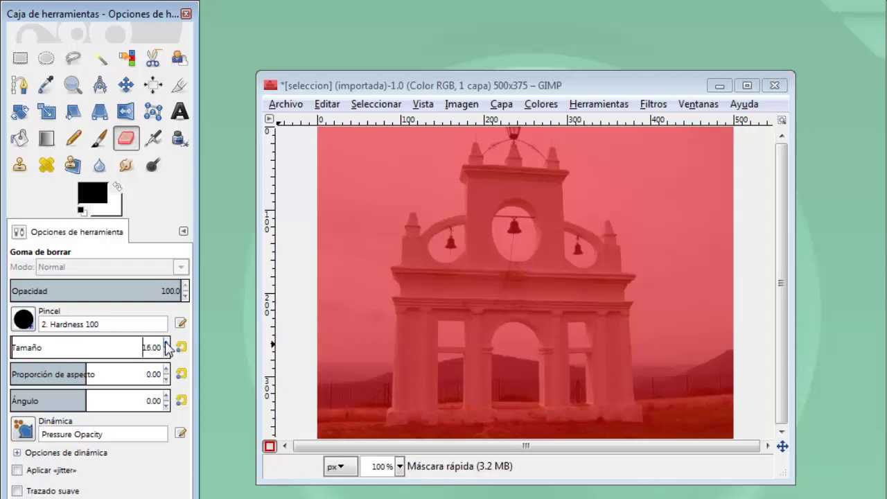
pyautogui.click(166, 345)
pyautogui.moveTo(525, 251)
pyautogui.mouseDown()
pyautogui.moveTo(514, 234)
pyautogui.moveTo(519, 221)
pyautogui.moveTo(527, 241)
pyautogui.moveTo(519, 251)
pyautogui.moveTo(504, 220)
pyautogui.mouseUp()
pyautogui.moveTo(452, 248); pyautogui.dragTo(446, 247)
pyautogui.moveTo(575, 247); pyautogui.dragTo(580, 255)
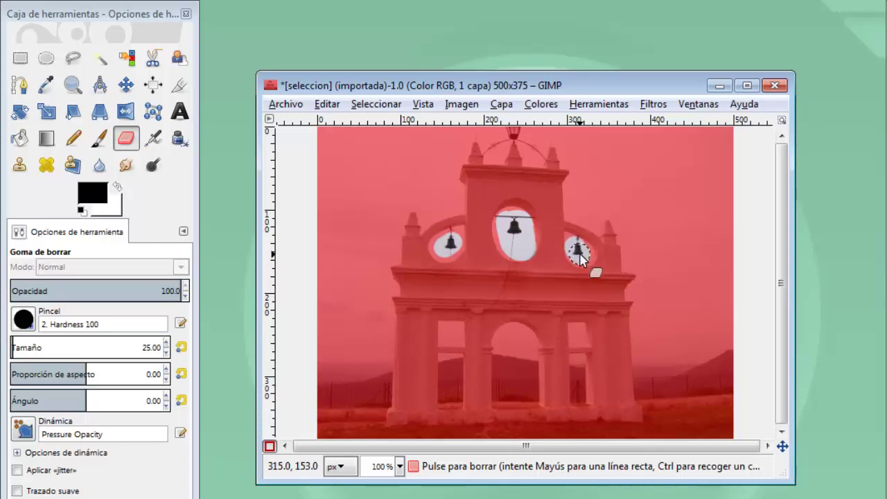
# Step: Zoom in on the bell openings and reduce the Eraser size to 4
pyautogui.keyDown('ctrl'); pyautogui.scroll(1, 581, 258); pyautogui.keyUp('ctrl')
pyautogui.keyDown('ctrl'); pyautogui.scroll(2, 581, 258); pyautogui.keyUp('ctrl')
pyautogui.keyDown('ctrl'); pyautogui.scroll(1, 580, 258); pyautogui.keyUp('ctrl')
pyautogui.keyDown('ctrl'); pyautogui.scroll(1, 581, 259); pyautogui.keyUp('ctrl')
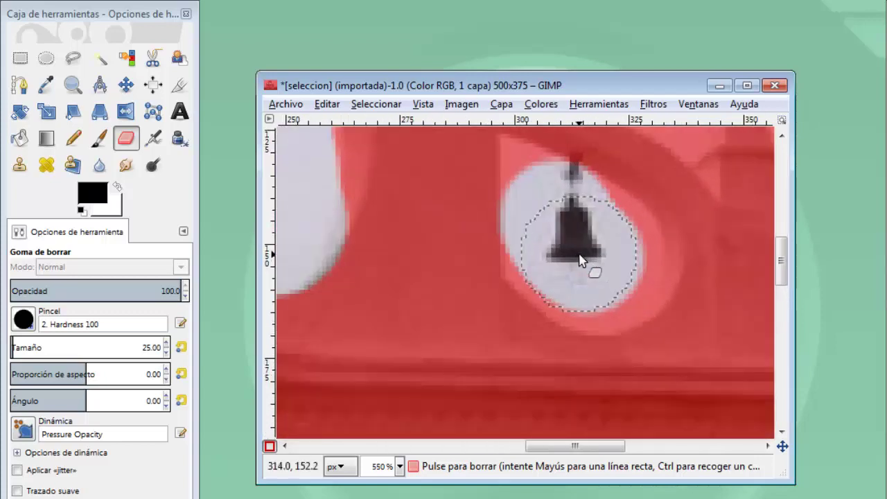
pyautogui.click(166, 354)
pyautogui.click(166, 354)
pyautogui.click(167, 354)
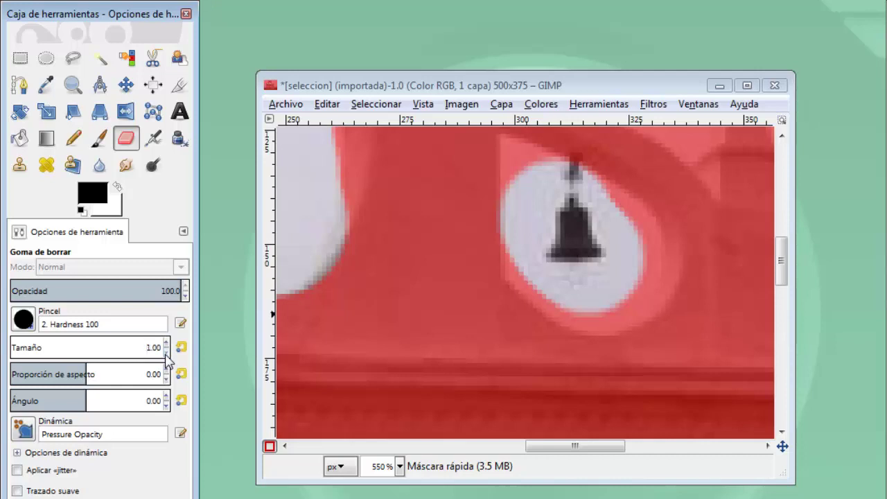
pyautogui.click(167, 343)
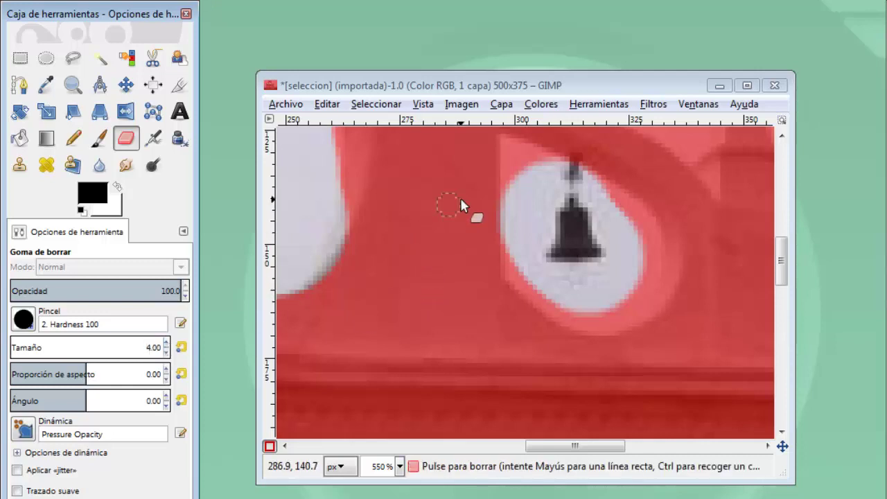
# Step: Erase along the central opening's top-left and right edges to follow the arch outline
pyautogui.moveTo(517, 197)
pyautogui.mouseDown()
pyautogui.moveTo(511, 149)
pyautogui.moveTo(515, 254)
pyautogui.moveTo(541, 302)
pyautogui.moveTo(610, 321)
pyautogui.moveTo(636, 306)
pyautogui.moveTo(644, 240)
pyautogui.moveTo(626, 204)
pyautogui.moveTo(520, 152)
pyautogui.moveTo(659, 243)
pyautogui.moveTo(670, 277)
pyautogui.moveTo(645, 312)
pyautogui.moveTo(617, 317)
pyautogui.moveTo(644, 254)
pyautogui.moveTo(654, 277)
pyautogui.mouseUp()
pyautogui.moveTo(774, 447); pyautogui.dragTo(766, 456)
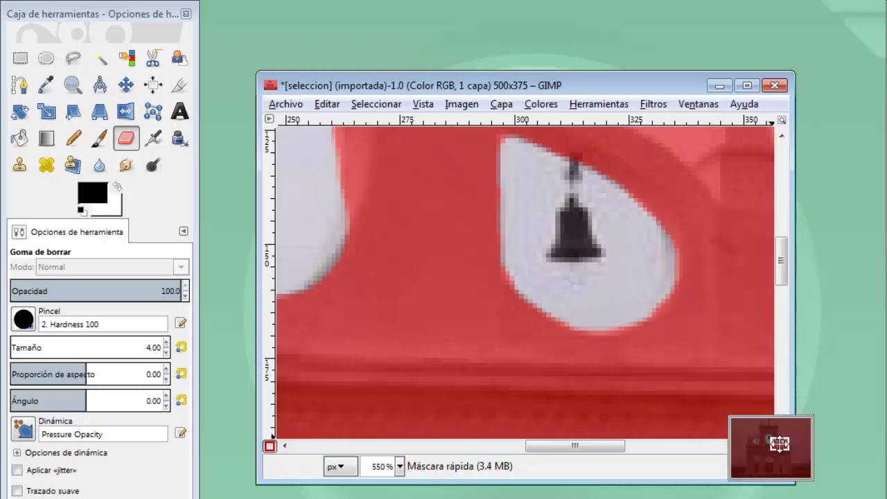
pyautogui.moveTo(594, 356)
pyautogui.mouseDown()
pyautogui.moveTo(592, 281)
pyautogui.moveTo(571, 212)
pyautogui.moveTo(501, 158)
pyautogui.moveTo(457, 154)
pyautogui.moveTo(407, 170)
pyautogui.moveTo(376, 198)
pyautogui.moveTo(370, 257)
pyautogui.moveTo(389, 324)
pyautogui.moveTo(372, 268)
pyautogui.moveTo(366, 237)
pyautogui.moveTo(416, 386)
pyautogui.moveTo(446, 420)
pyautogui.moveTo(472, 422)
pyautogui.moveTo(394, 361)
pyautogui.moveTo(376, 316)
pyautogui.moveTo(370, 283)
pyautogui.moveTo(428, 396)
pyautogui.moveTo(483, 426)
pyautogui.mouseUp()
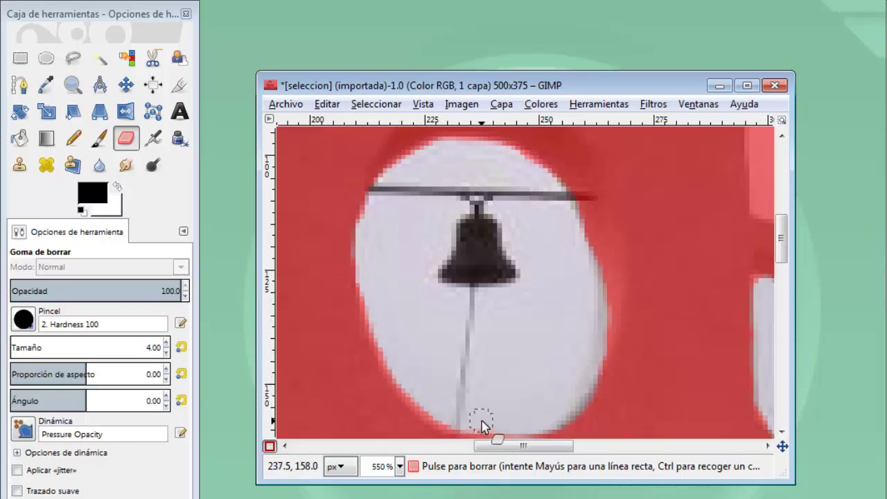
pyautogui.scroll(-1, 483, 425)
pyautogui.scroll(-1, 483, 425)
pyautogui.scroll(-1, 483, 426)
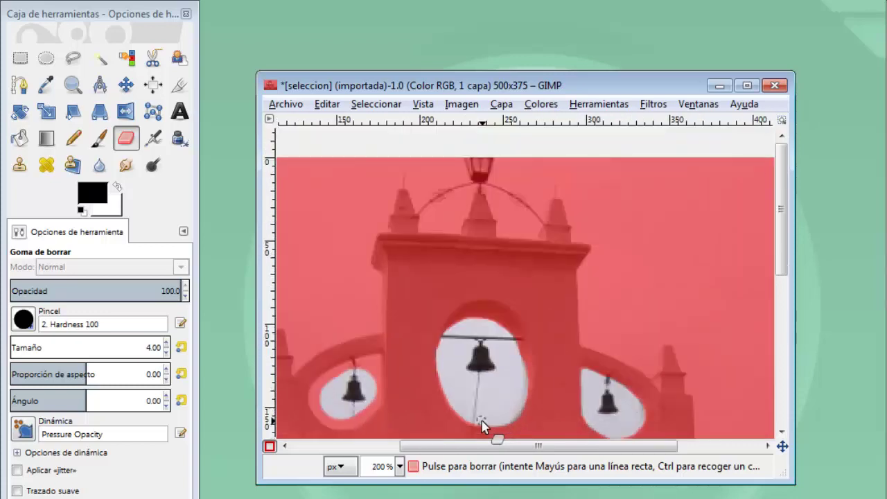
pyautogui.scroll(-1, 483, 426)
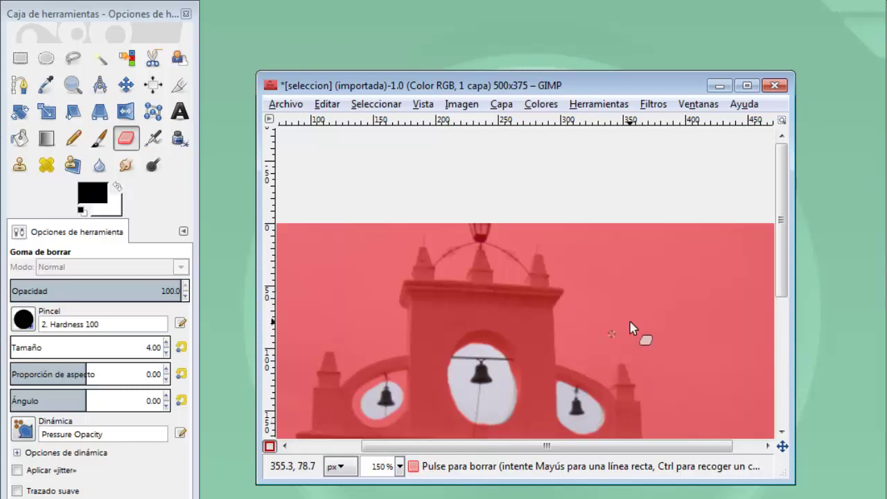
pyautogui.moveTo(781, 257); pyautogui.dragTo(783, 312)
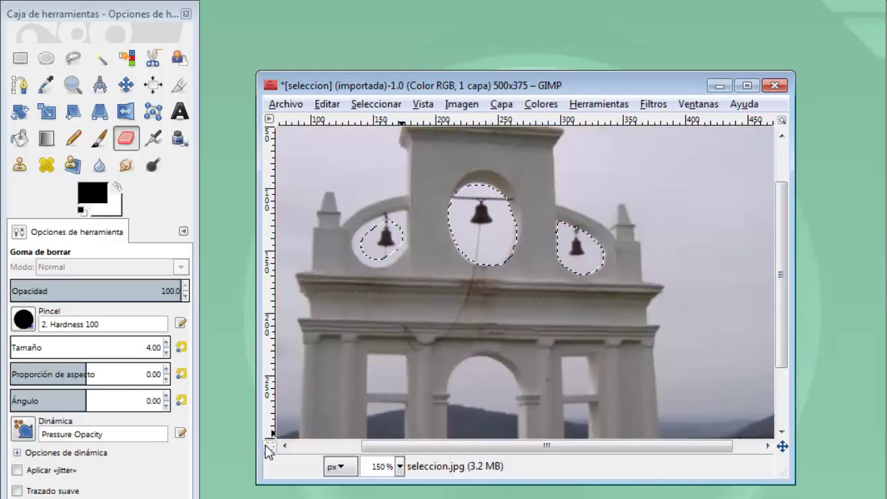
pyautogui.click(269, 447)
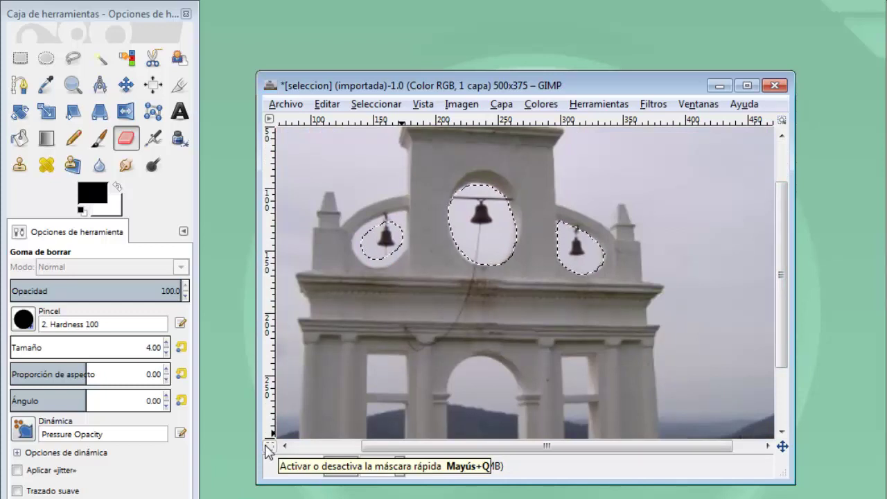
pyautogui.click(268, 450)
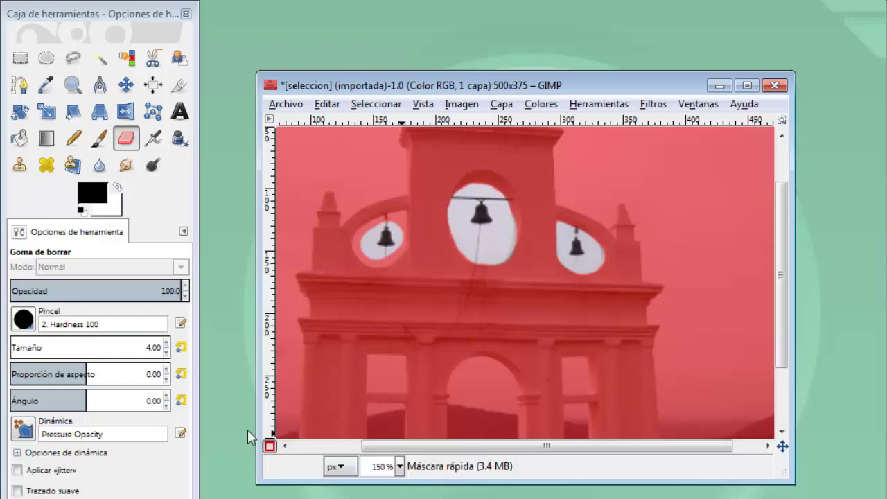
# Step: With the Pencil in white, clear more of the left bell opening
pyautogui.click(73, 138)
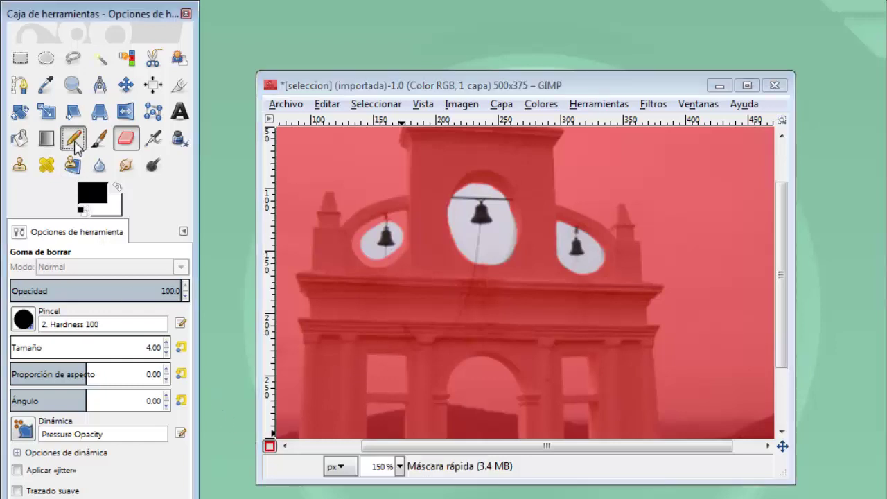
pyautogui.click(118, 186)
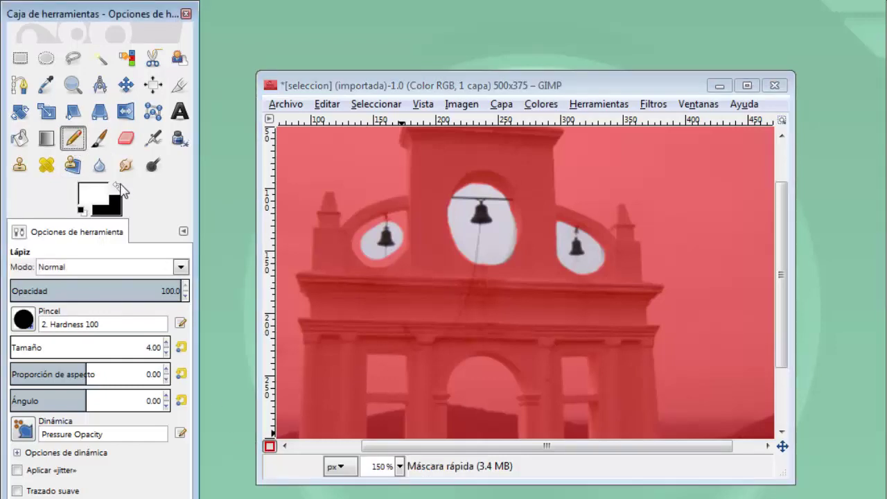
pyautogui.click(377, 233)
pyautogui.moveTo(369, 228)
pyautogui.mouseDown()
pyautogui.moveTo(393, 257)
pyautogui.moveTo(400, 220)
pyautogui.moveTo(359, 256)
pyautogui.moveTo(403, 243)
pyautogui.mouseUp()
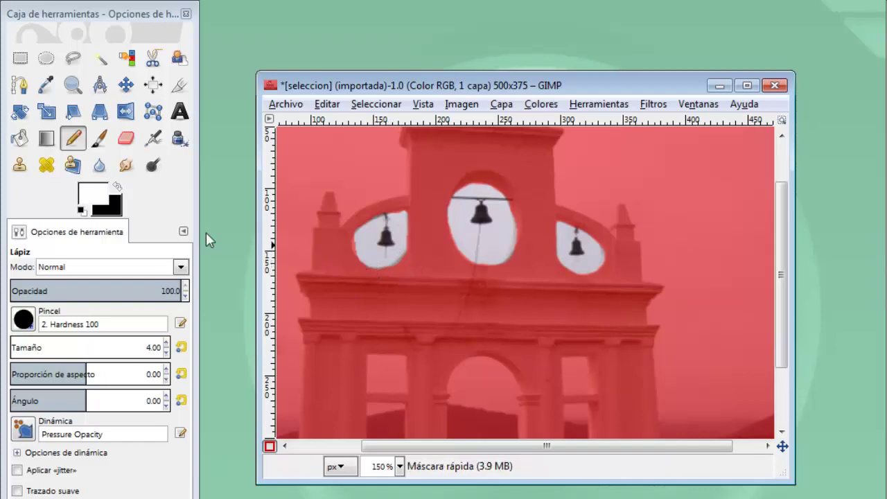
# Step: Switch to black and paint size-12 red mask strokes over the left and central openings
pyautogui.click(118, 186)
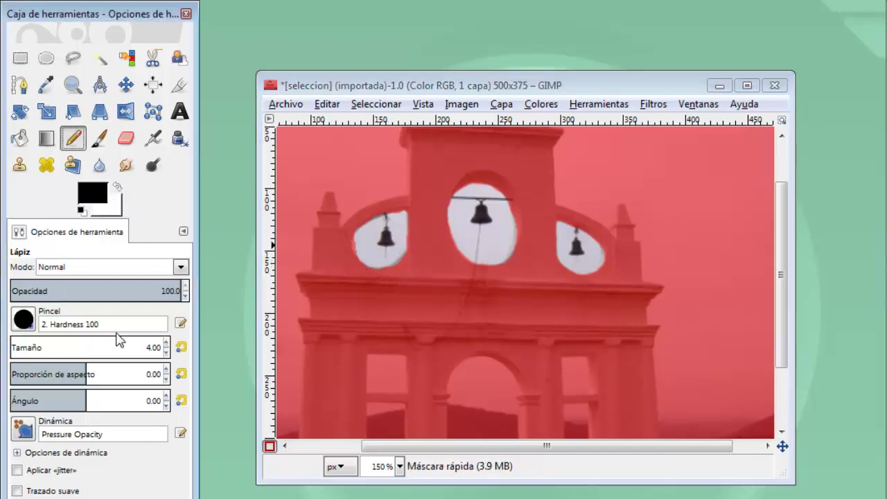
pyautogui.click(166, 343)
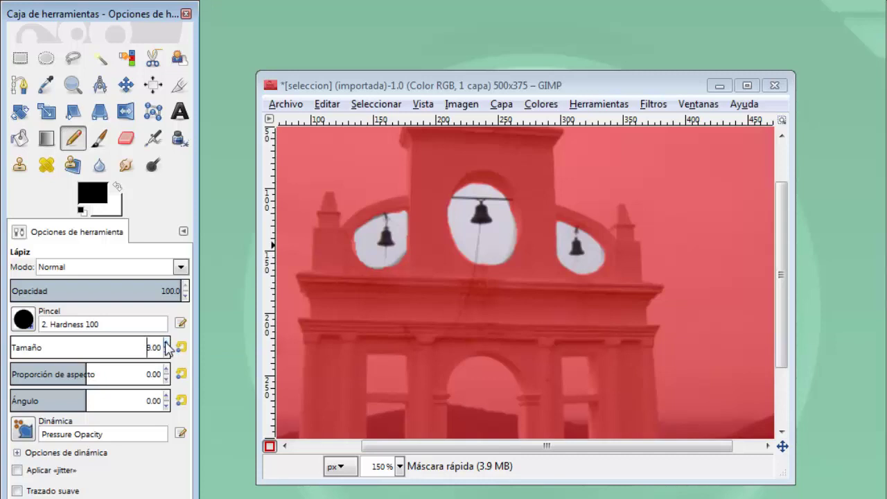
pyautogui.click(166, 343)
pyautogui.moveTo(368, 222); pyautogui.dragTo(388, 247)
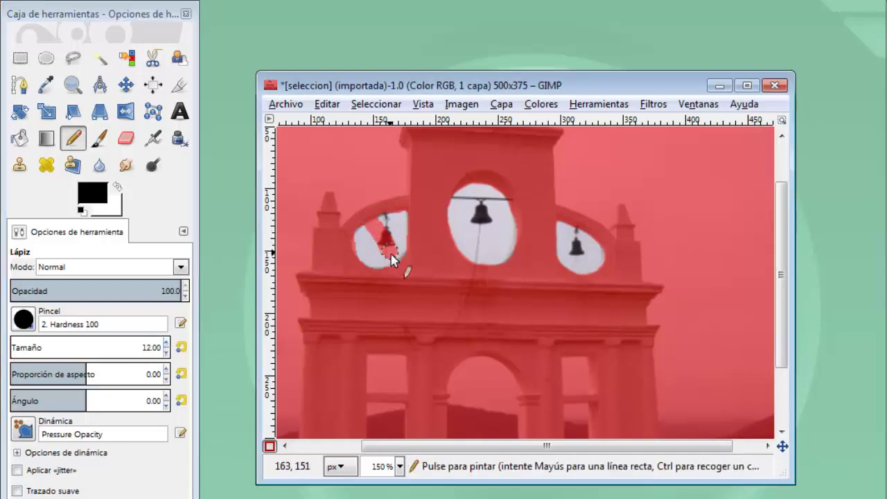
pyautogui.moveTo(376, 217); pyautogui.dragTo(387, 266)
pyautogui.moveTo(451, 233)
pyautogui.mouseDown()
pyautogui.moveTo(511, 204)
pyautogui.moveTo(475, 228)
pyautogui.moveTo(465, 248)
pyautogui.moveTo(519, 229)
pyautogui.moveTo(460, 254)
pyautogui.mouseUp()
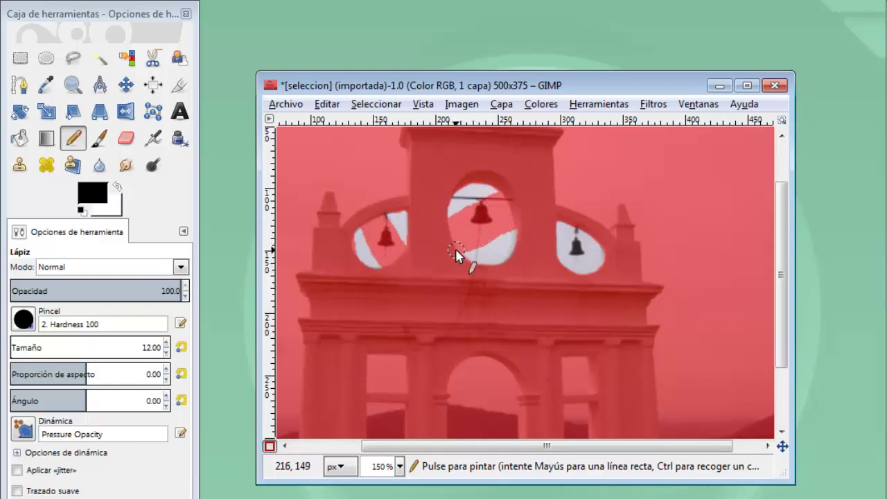
# Step: Turn Quick Mask off to reveal the bell-opening selection cut by the painted strips
pyautogui.click(270, 446)
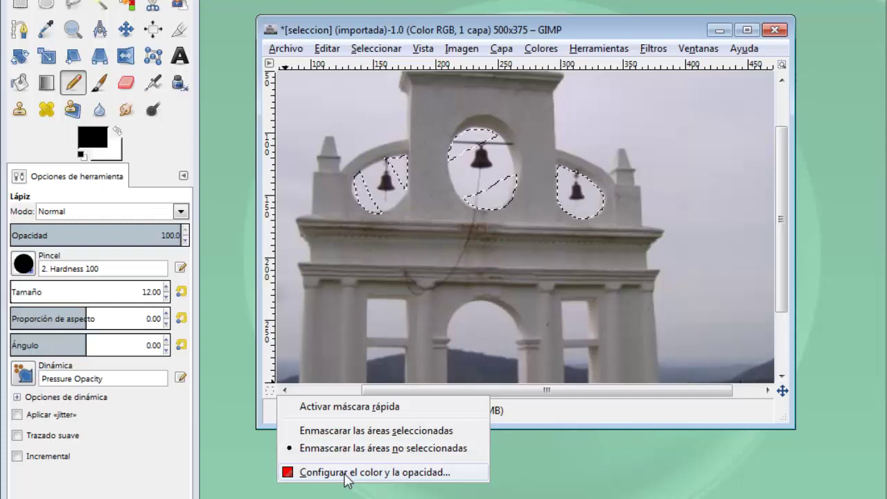
# Step: Open Configurar el color y la opacidad... to show the red mask at 50.0 opacity
pyautogui.click(346, 478)
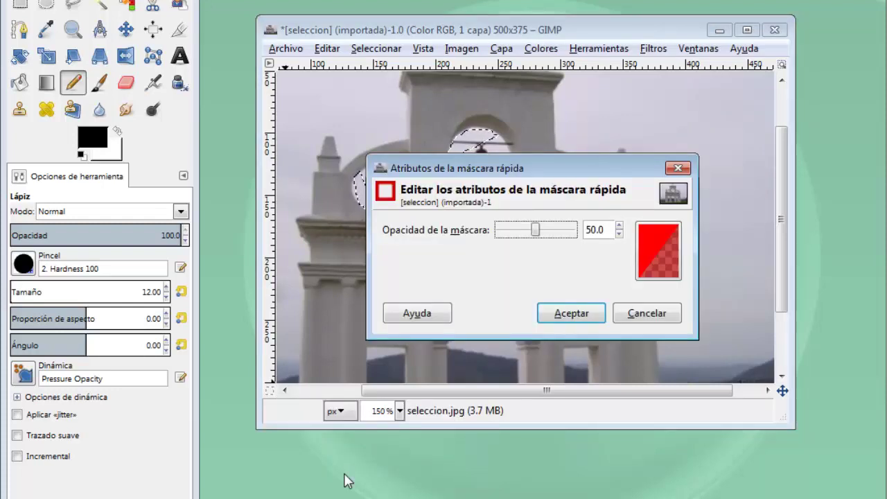